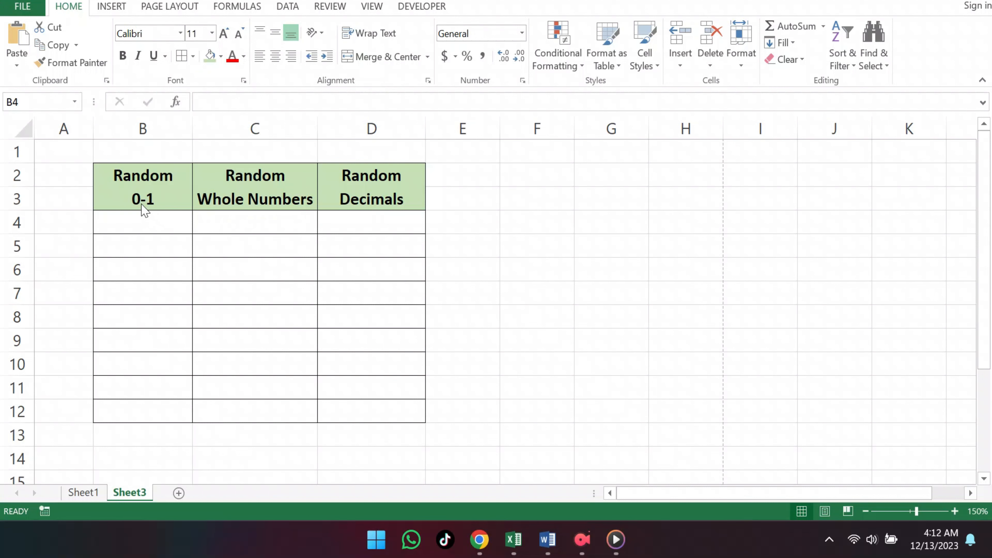
# Enter the formula =RAND() in cell B4 under the Random 0-1 heading
pyautogui.click(160, 223)
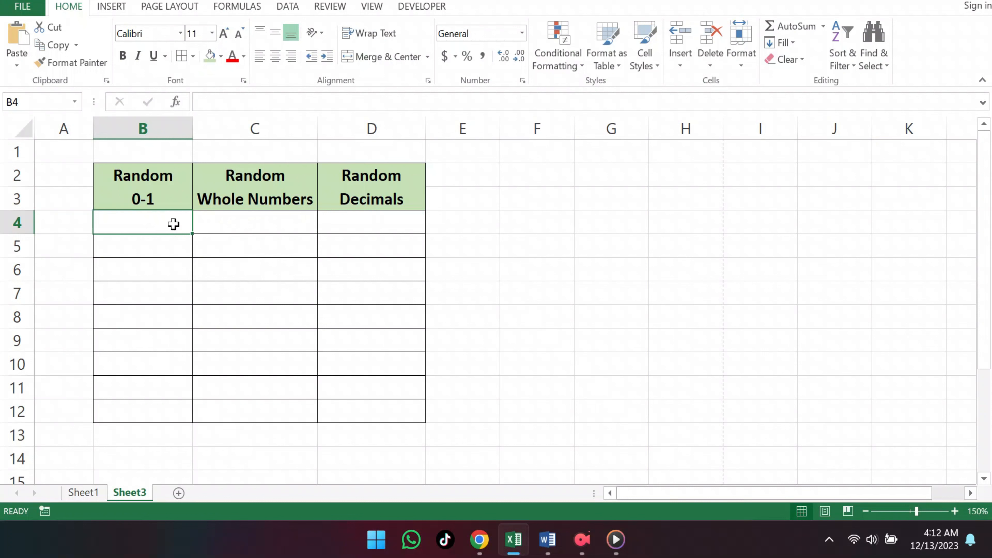
pyautogui.write('=')
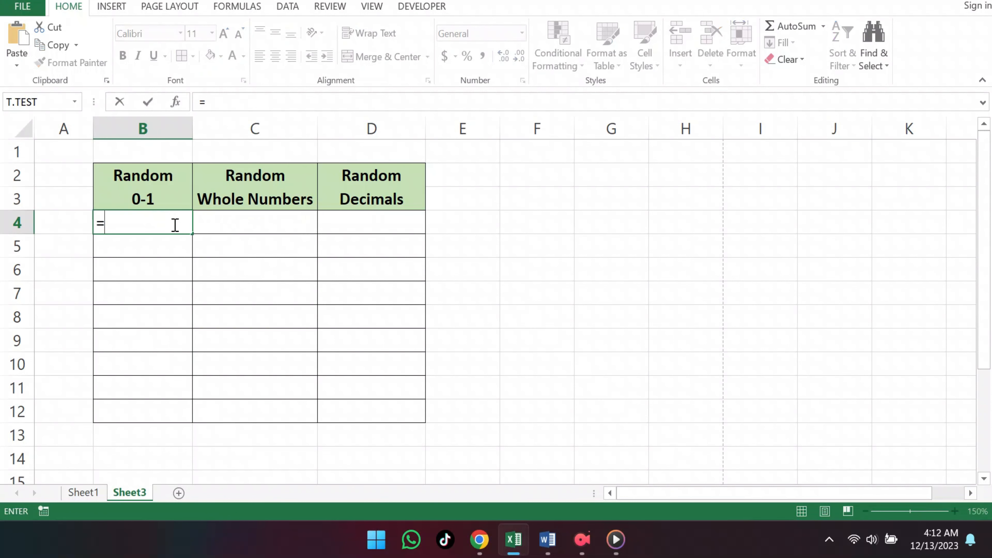
pyautogui.write('RAND')
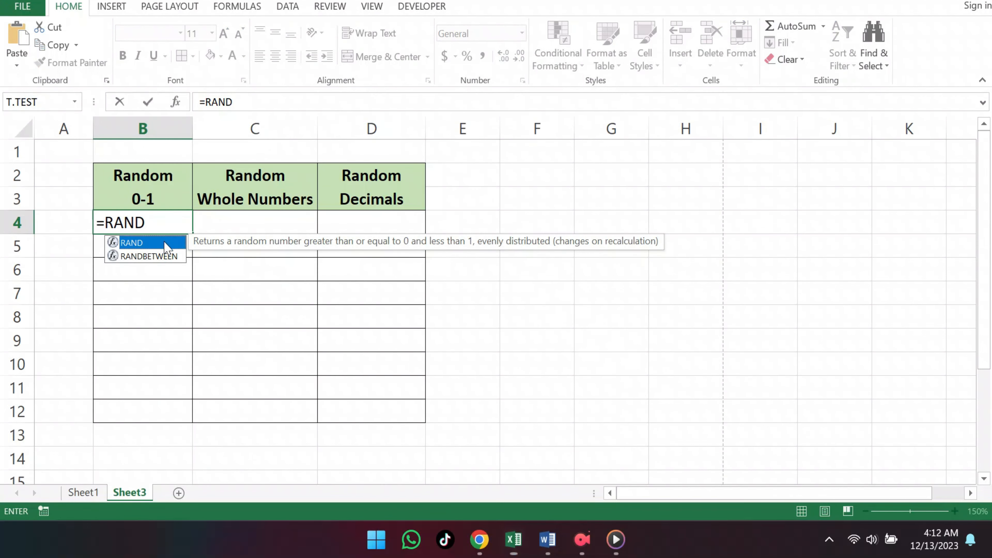
pyautogui.doubleClick(148, 242)
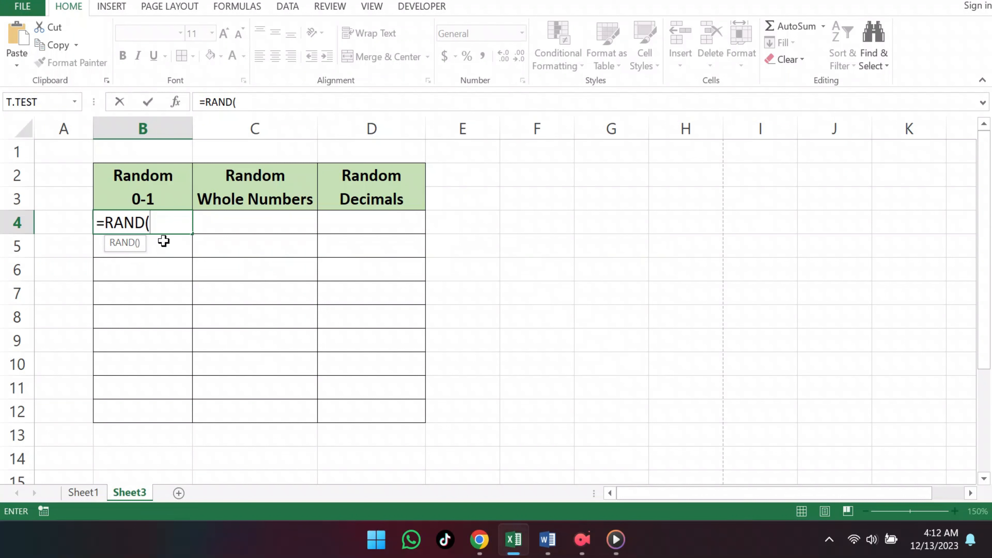
pyautogui.write(')')
pyautogui.press('Return')
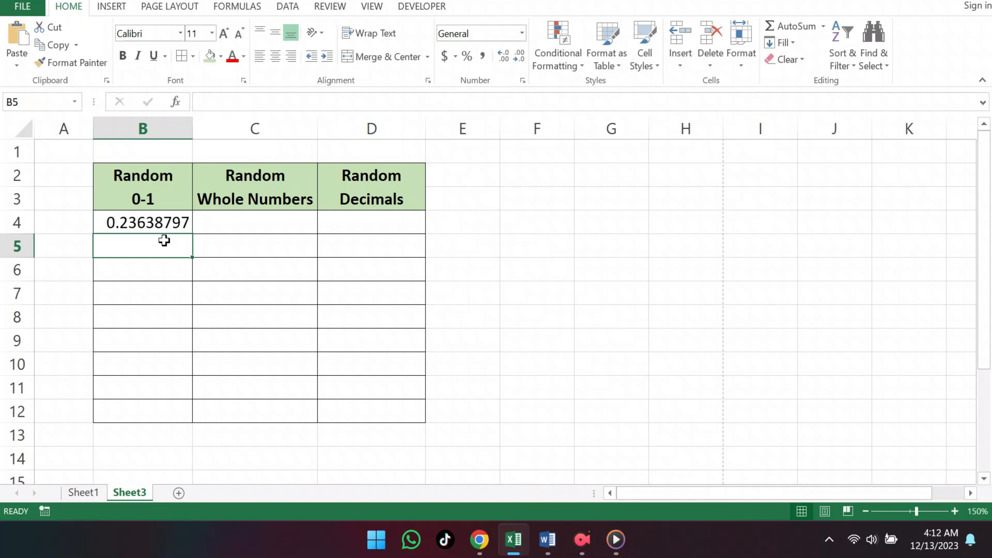
# Reduce the number shown in cell B4 to five decimal places
pyautogui.click(170, 222)
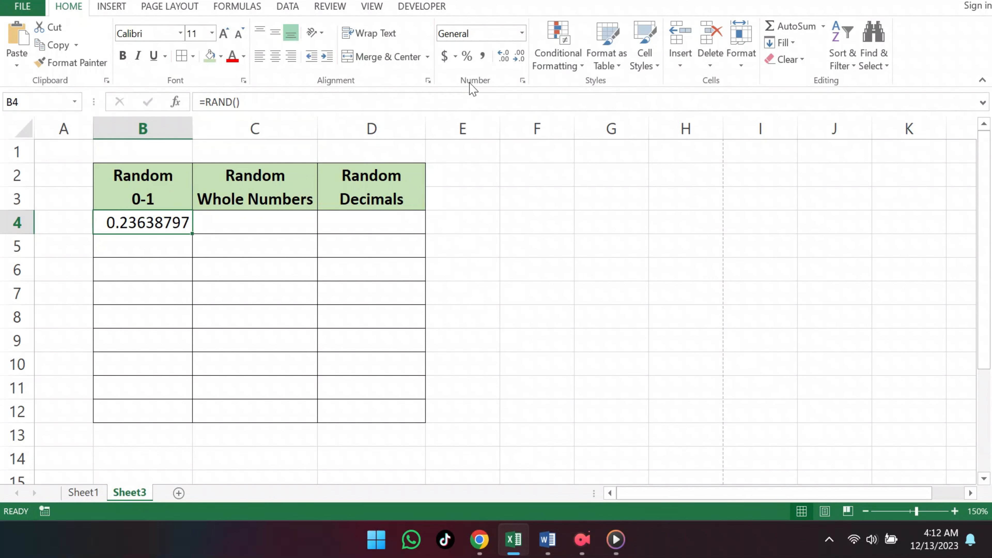
pyautogui.click(516, 60)
pyautogui.click(516, 61)
pyautogui.click(515, 61)
pyautogui.click(516, 62)
pyautogui.click(516, 62)
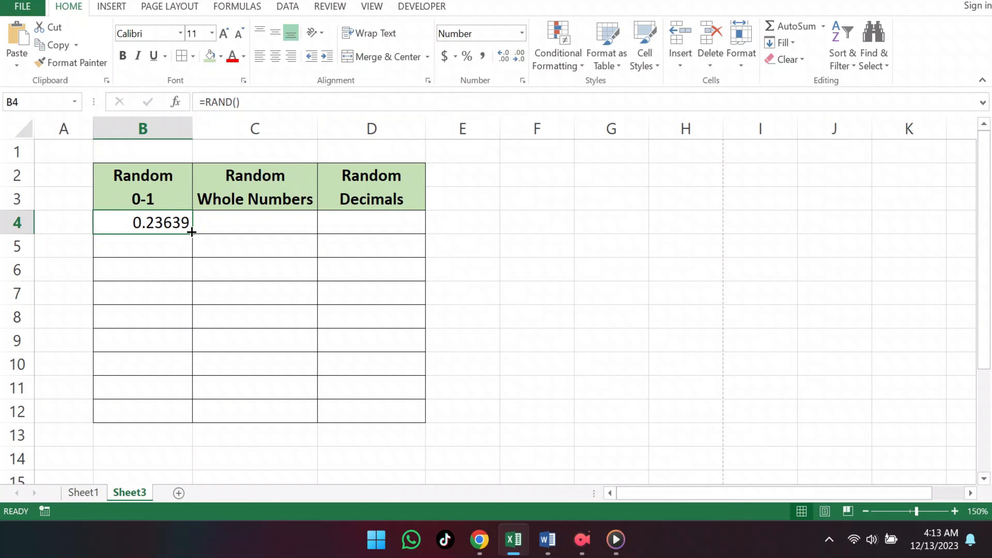
# Fill the RAND formula from B4 down through B12
pyautogui.moveTo(191, 232); pyautogui.dragTo(193, 423)
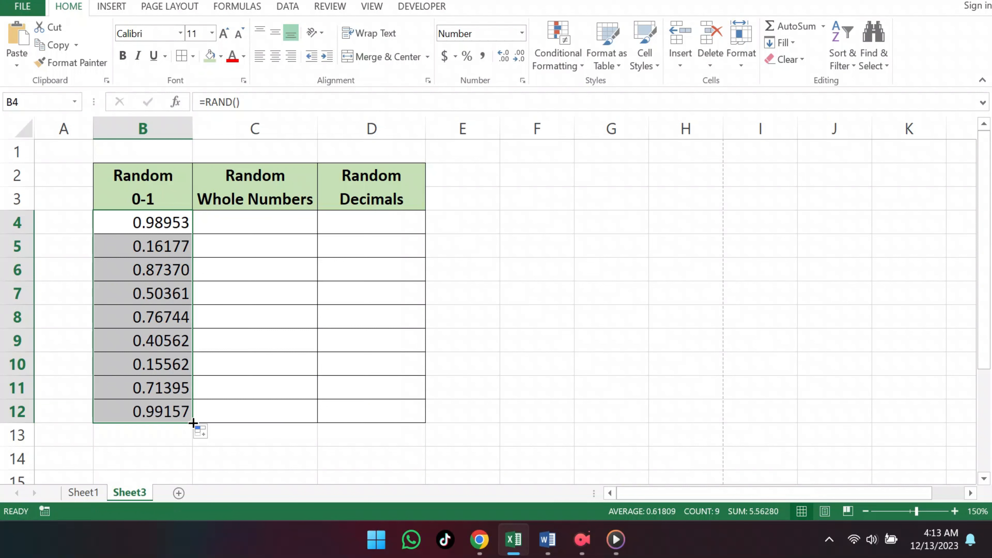
pyautogui.click(189, 555)
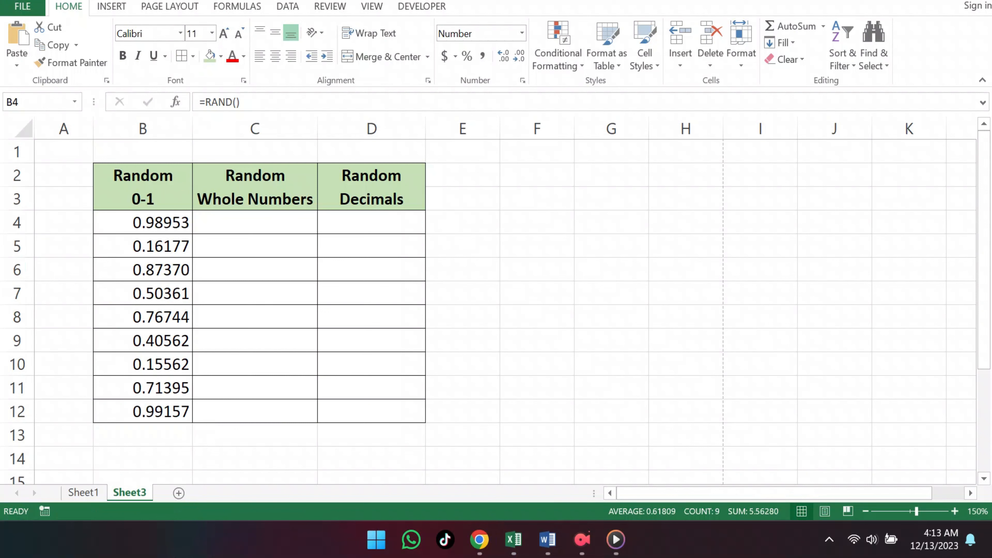
pyautogui.hotkey('ctrl', 'shift', 'Down')
pyautogui.press('F2')
# Enter the formula =RANDBETWEEN(100,1000) in cell C4 under the Random Whole Numbers heading
pyautogui.click(257, 223)
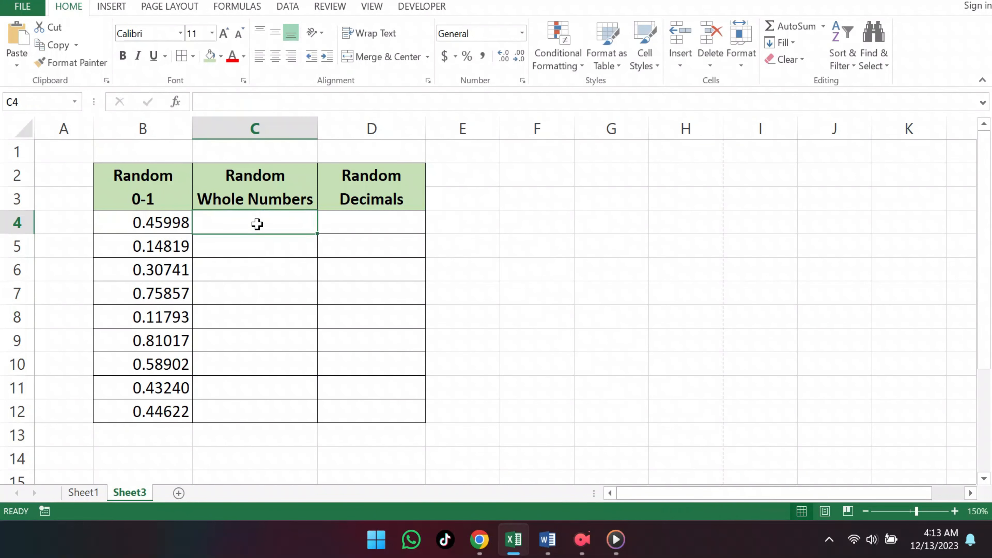
pyautogui.write('=')
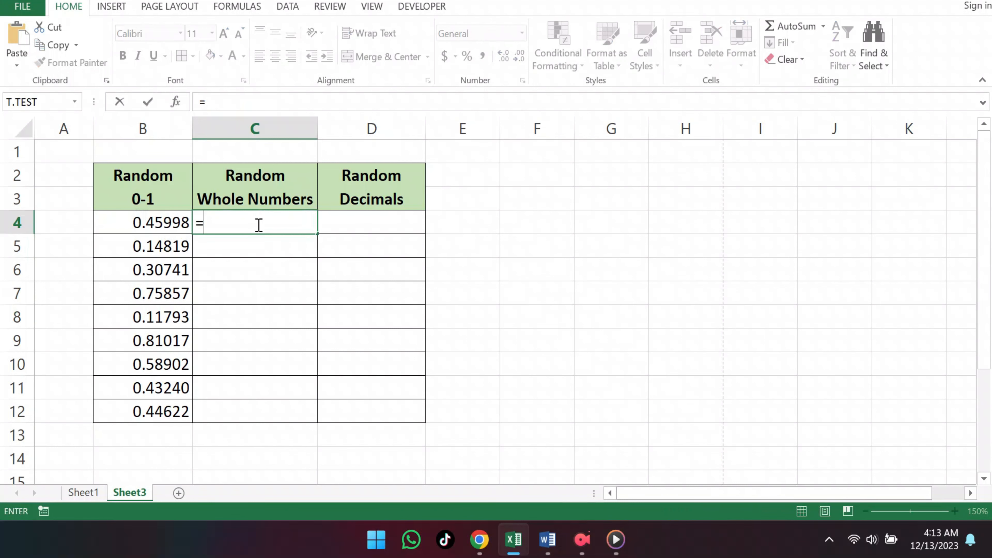
pyautogui.write('RAN')
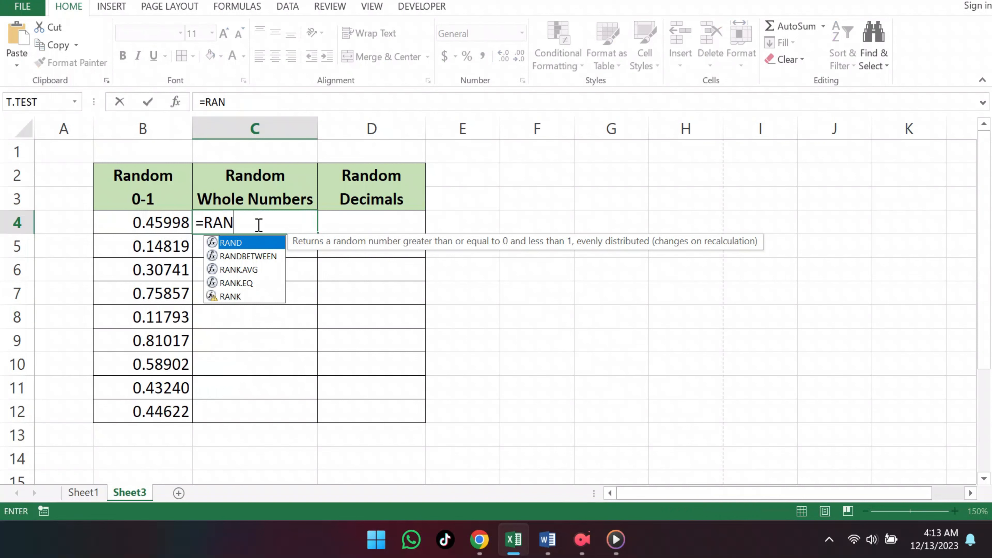
pyautogui.write('D')
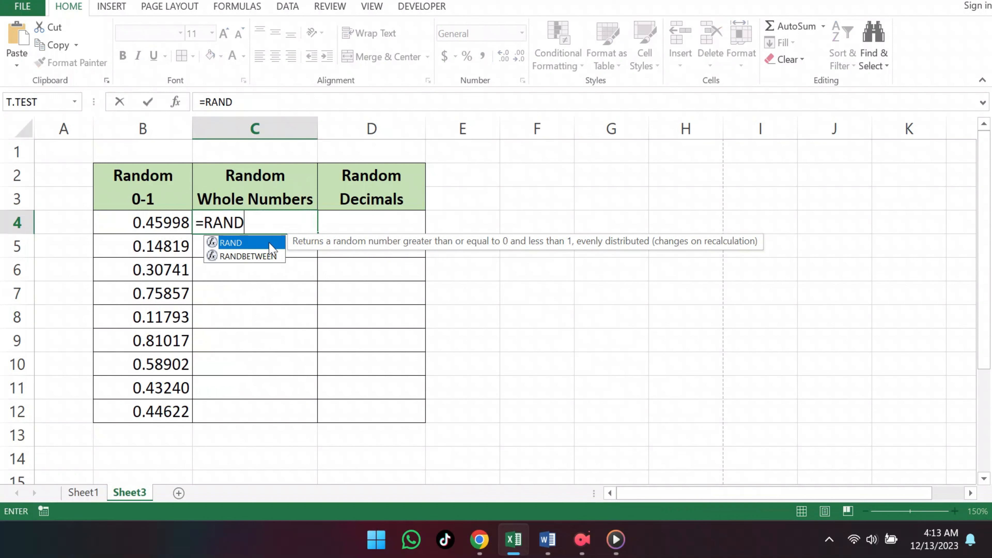
pyautogui.doubleClick(267, 256)
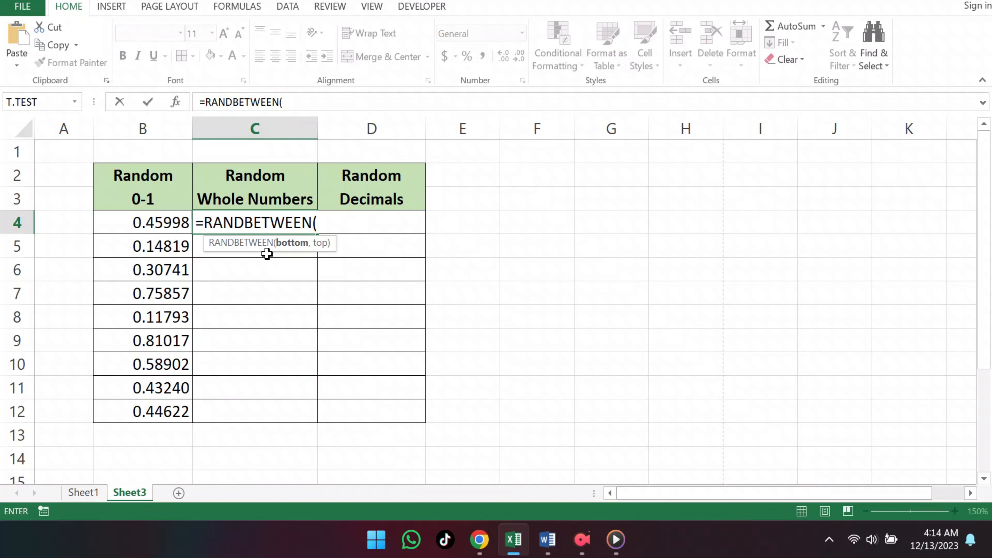
pyautogui.write('100,')
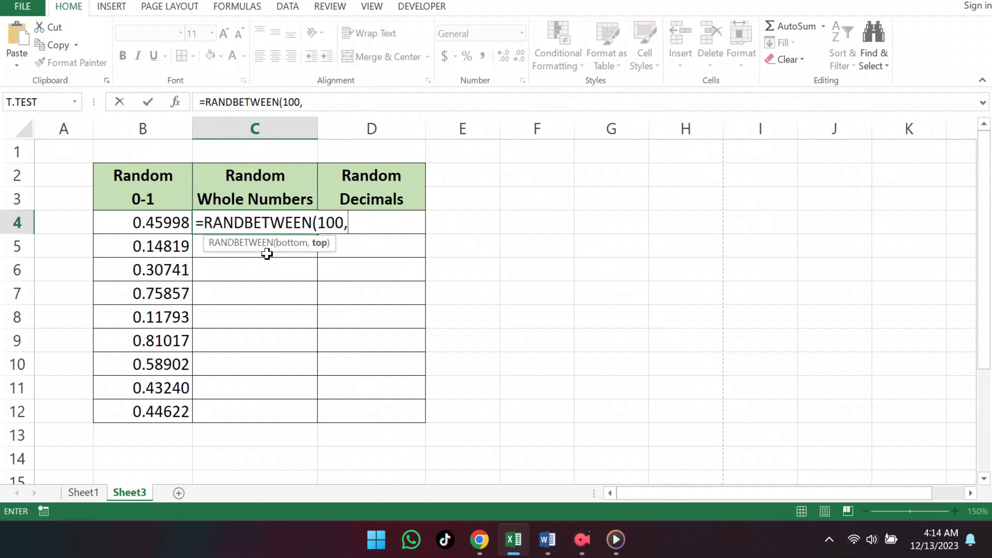
pyautogui.write('1000')
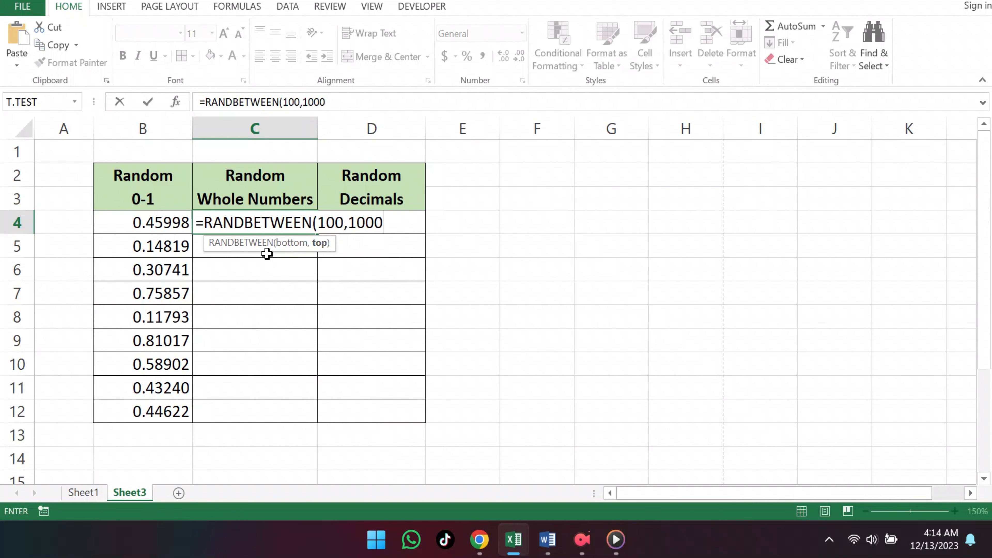
pyautogui.write(')')
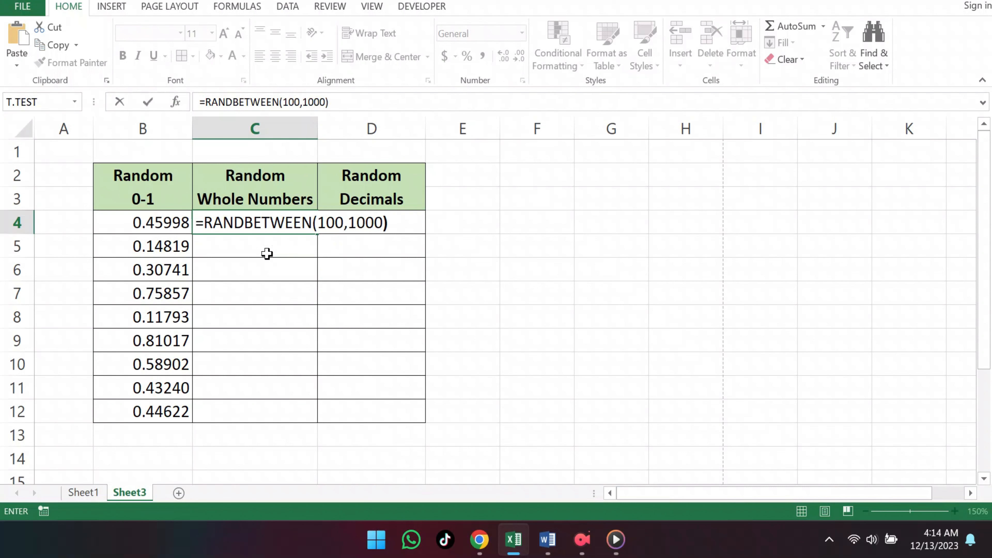
pyautogui.press('Return')
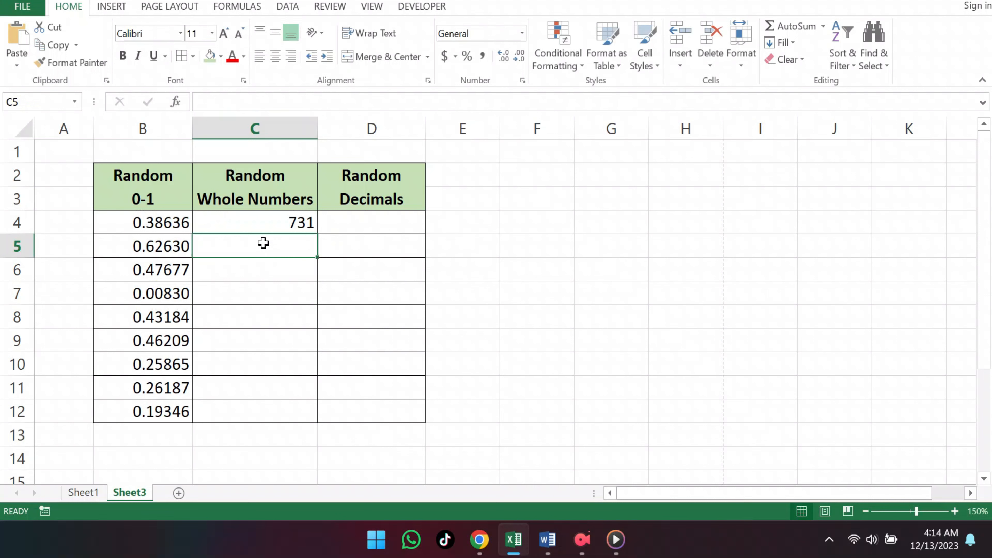
# Fill the RANDBETWEEN formula from C4 down through C12
pyautogui.click(264, 221)
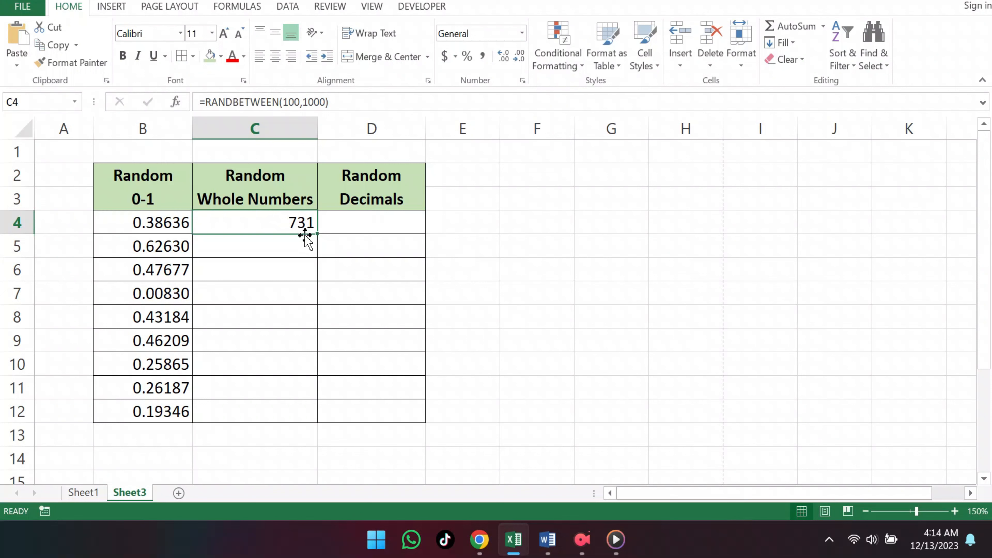
pyautogui.moveTo(316, 233); pyautogui.dragTo(295, 410)
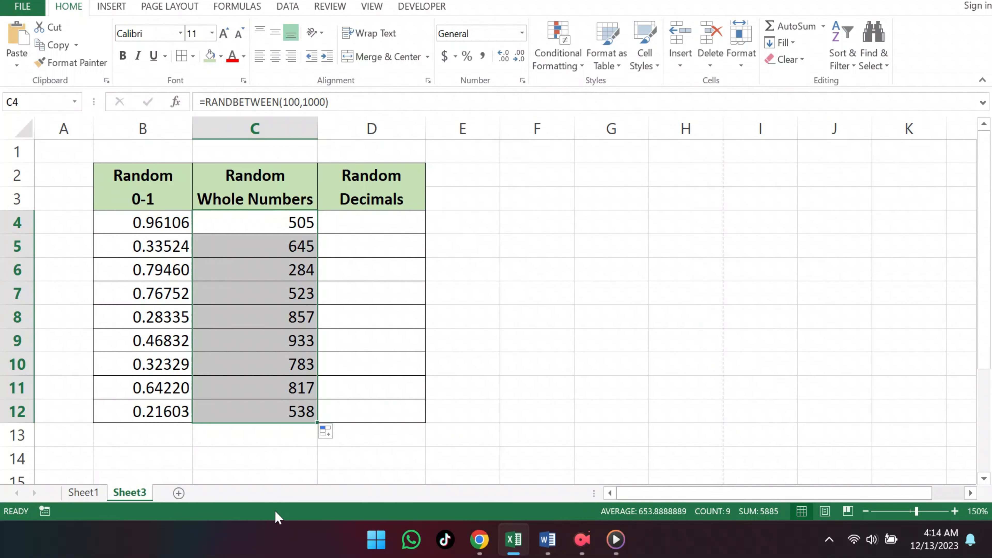
pyautogui.click(269, 555)
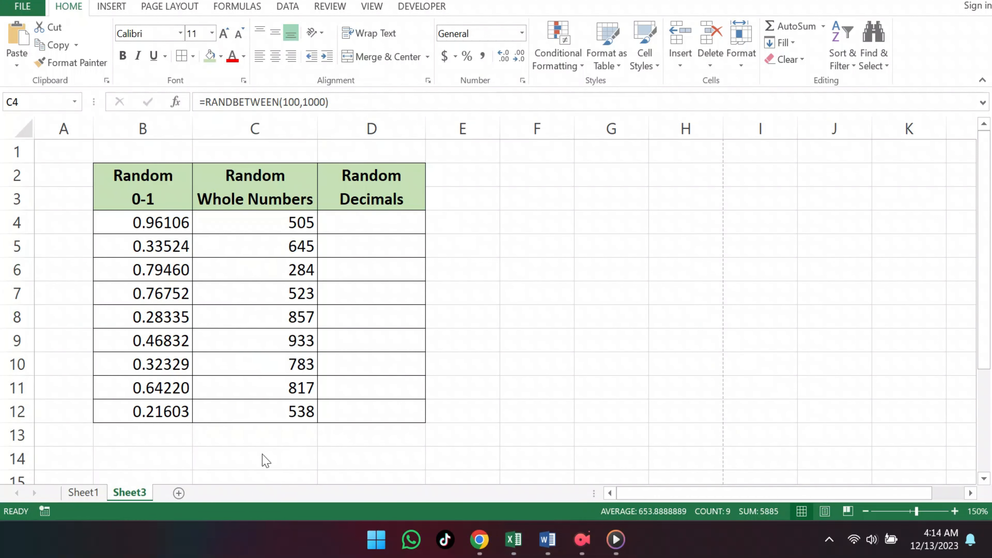
# Enter the formula =100+900*RAND() in cell D4 under the Random Decimals heading
pyautogui.click(380, 219)
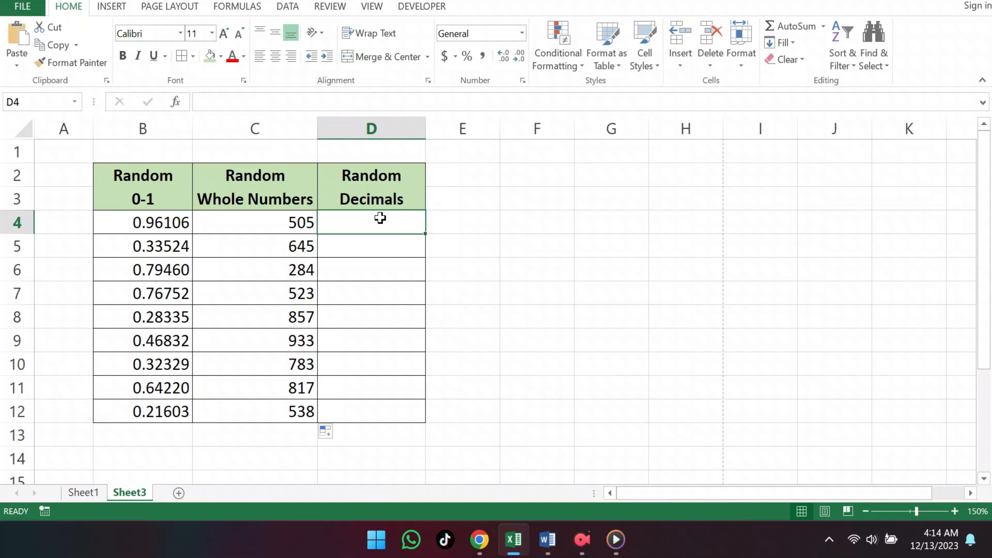
pyautogui.write('=')
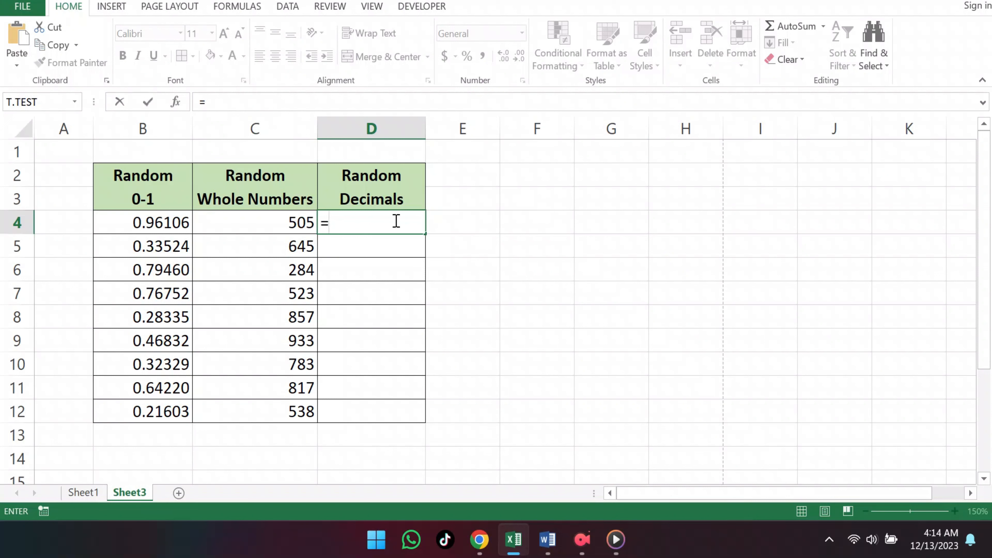
pyautogui.write('100')
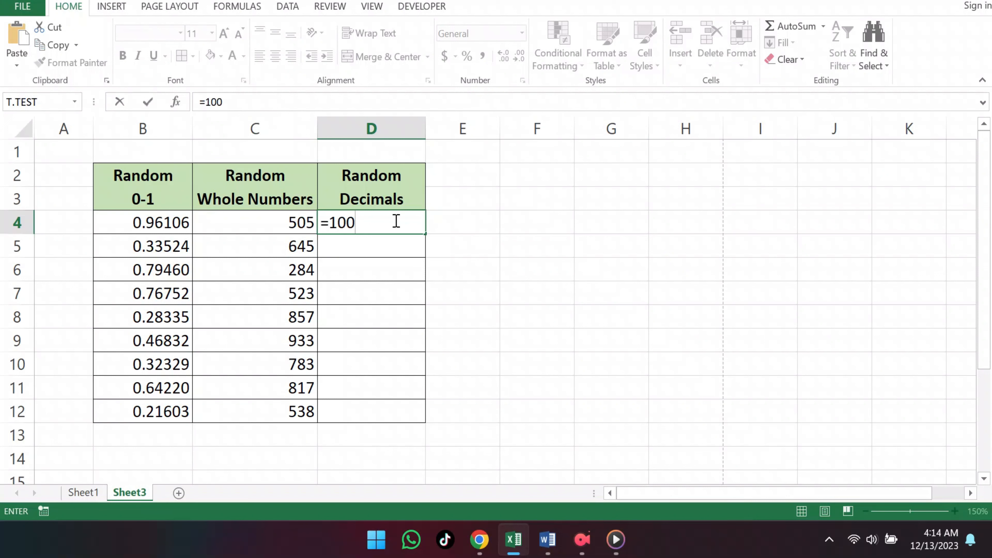
pyautogui.write('+')
pyautogui.write('900')
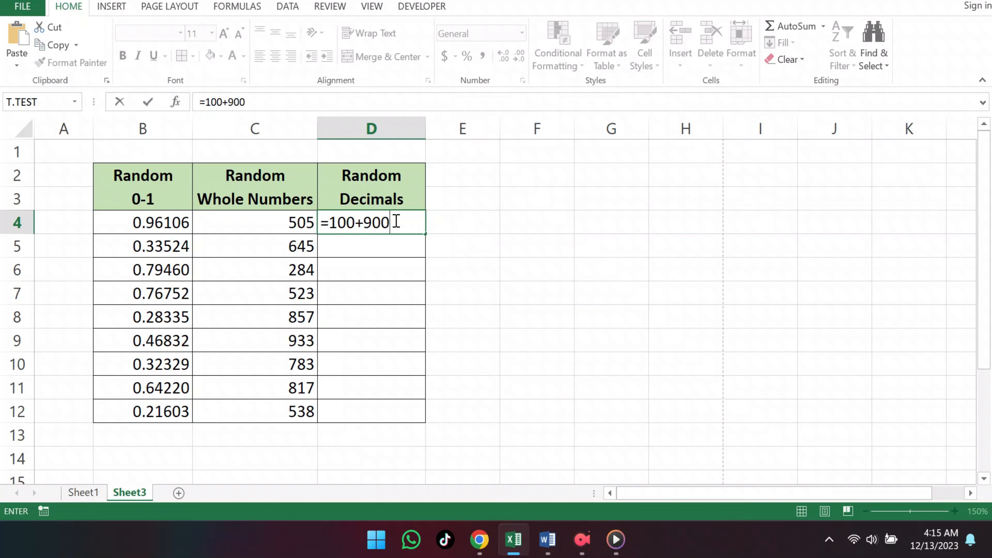
pyautogui.write('*RAND')
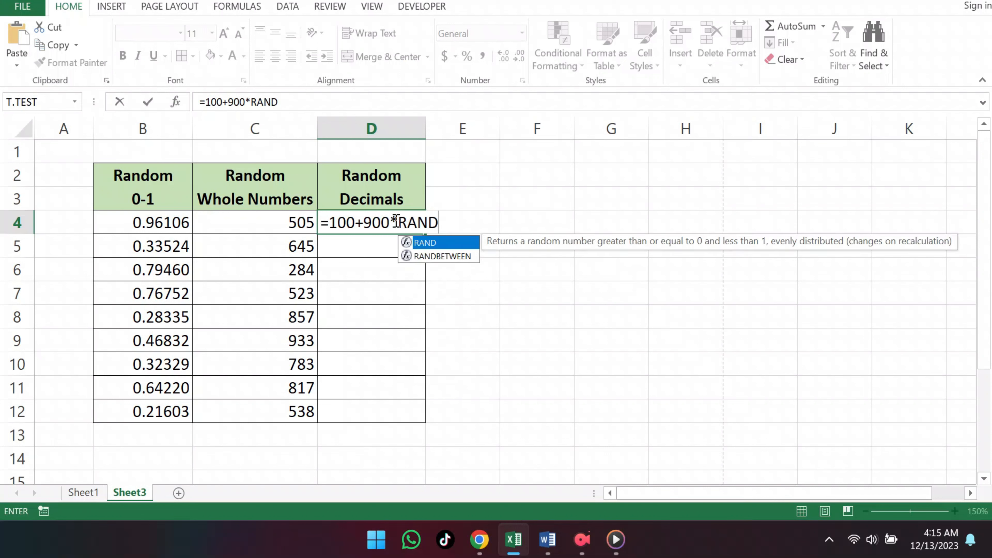
pyautogui.doubleClick(420, 242)
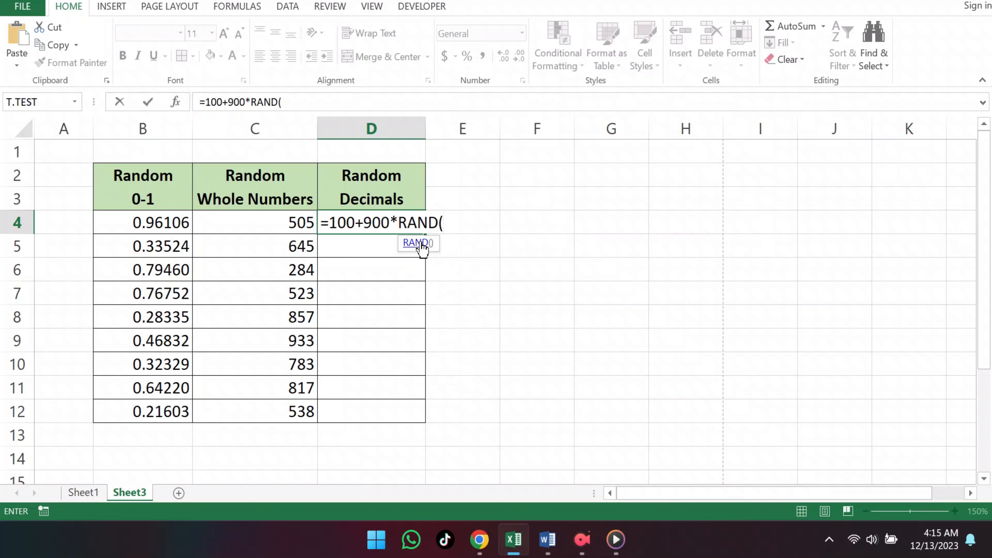
pyautogui.write(')')
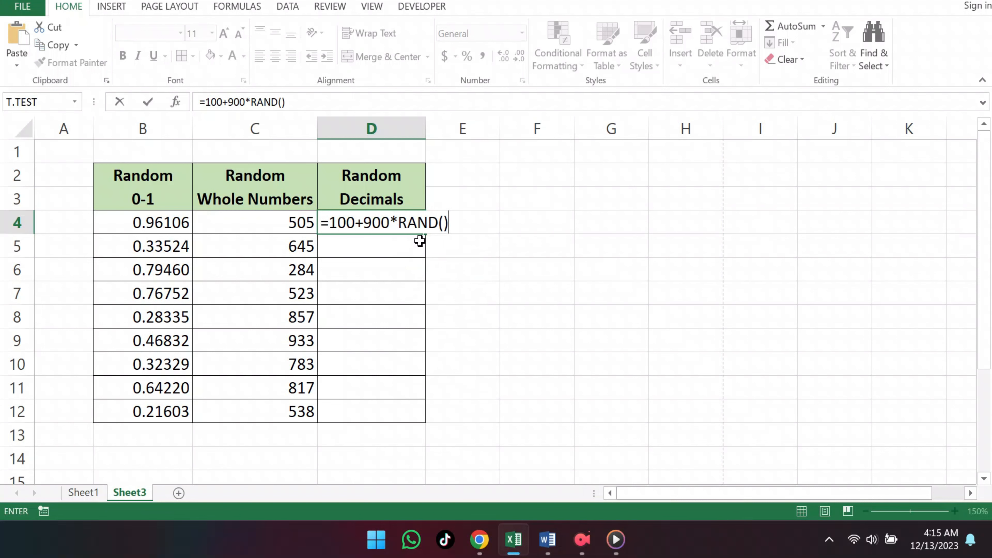
pyautogui.press('Return')
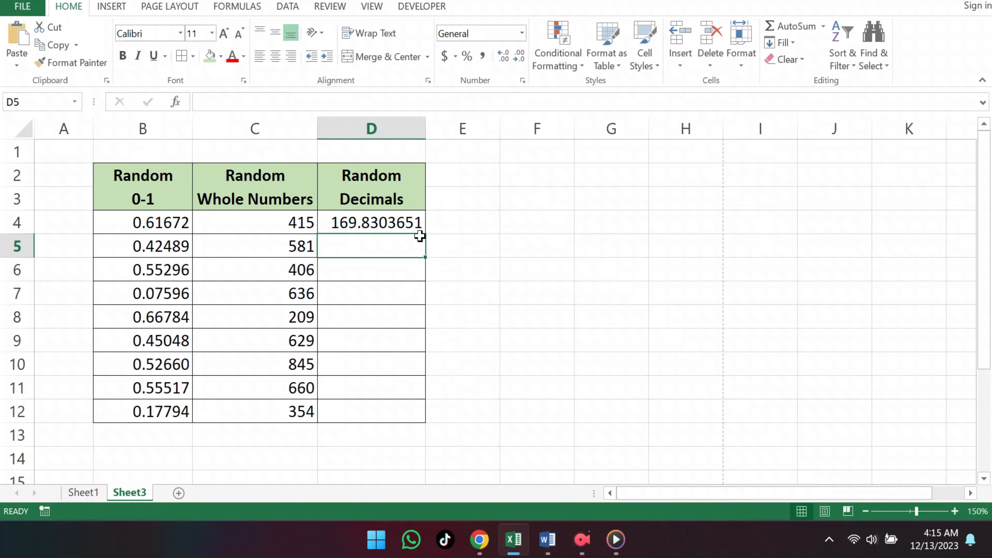
# Fill the random decimal formula from D4 down through D12 and deselect the range
pyautogui.click(413, 226)
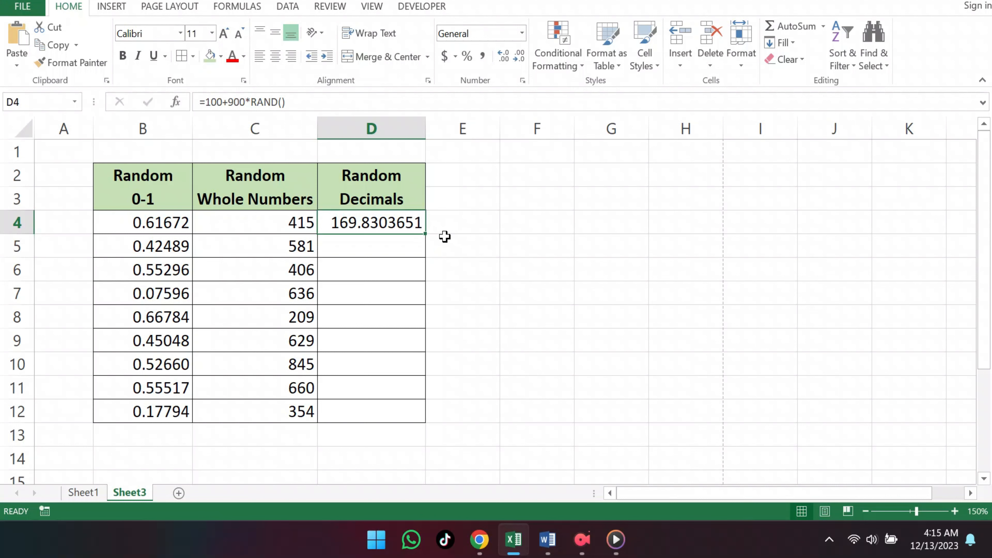
pyautogui.moveTo(425, 234); pyautogui.dragTo(437, 419)
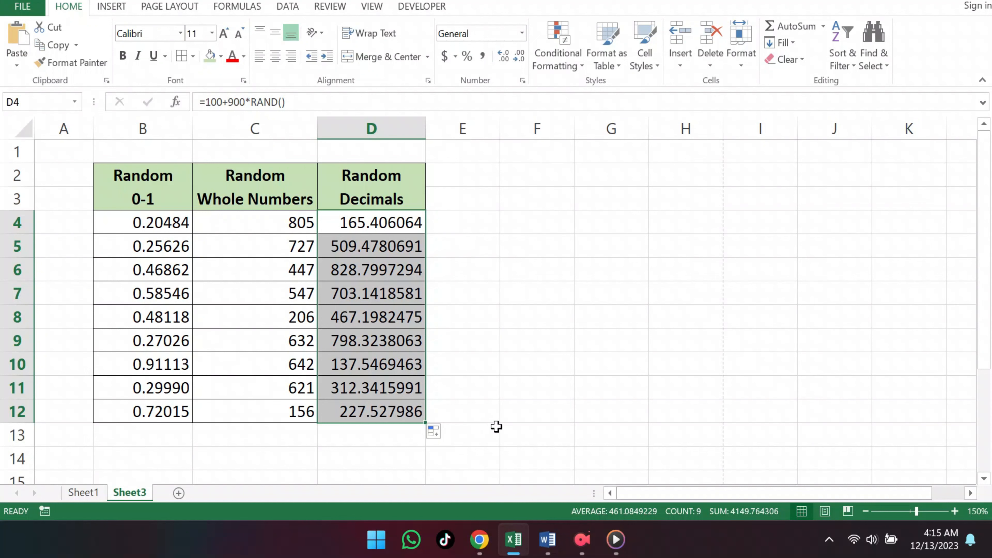
pyautogui.click(517, 425)
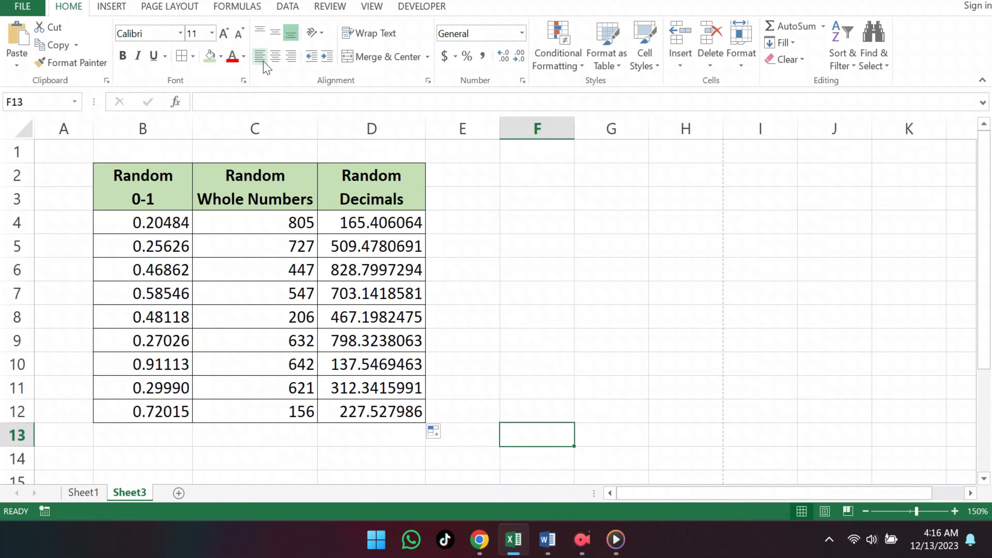
# Recalculate the workbook repeatedly to generate new random values in all three columns
pyautogui.click(237, 7)
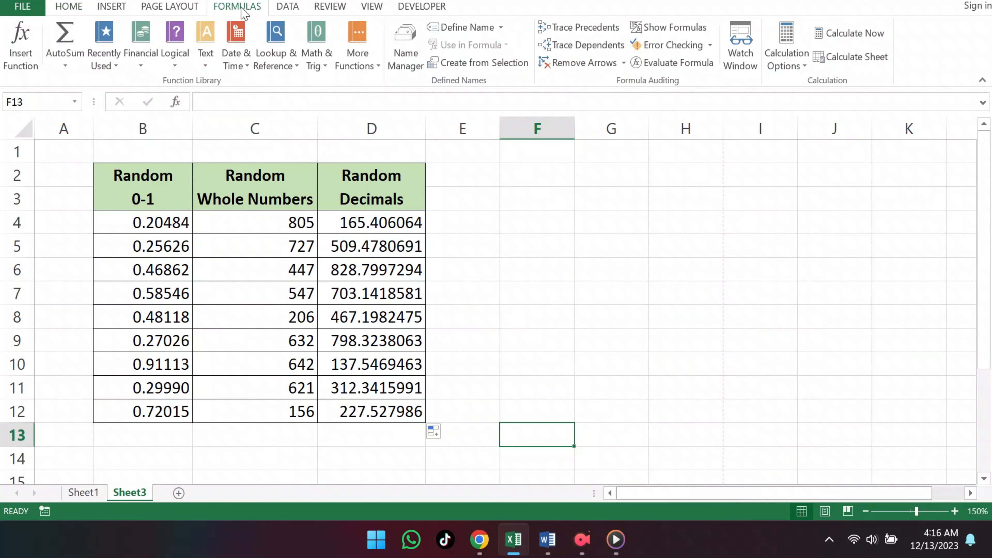
pyautogui.click(851, 35)
pyautogui.click(853, 35)
pyautogui.click(853, 35)
pyautogui.click(853, 35)
pyautogui.click(852, 34)
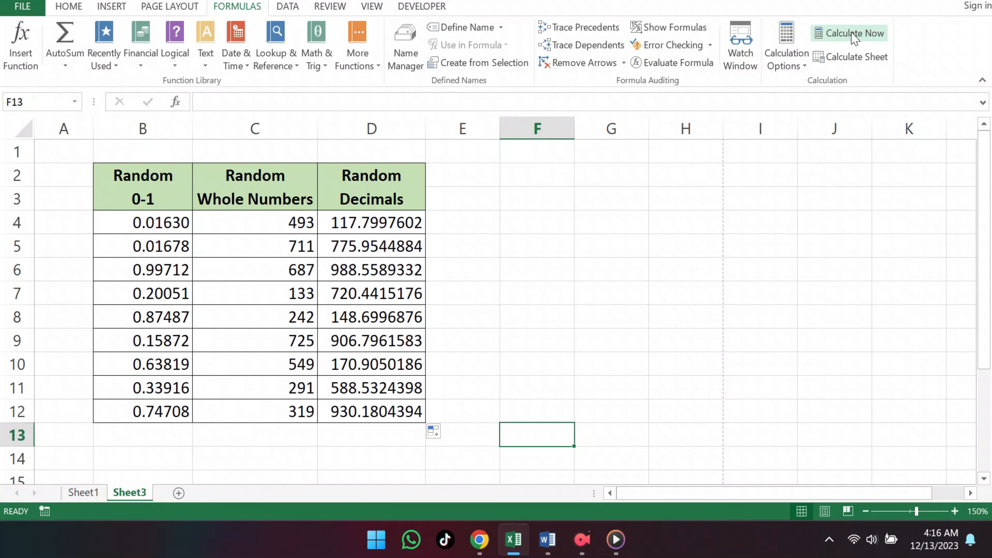
pyautogui.click(852, 35)
pyautogui.click(852, 35)
pyautogui.click(853, 35)
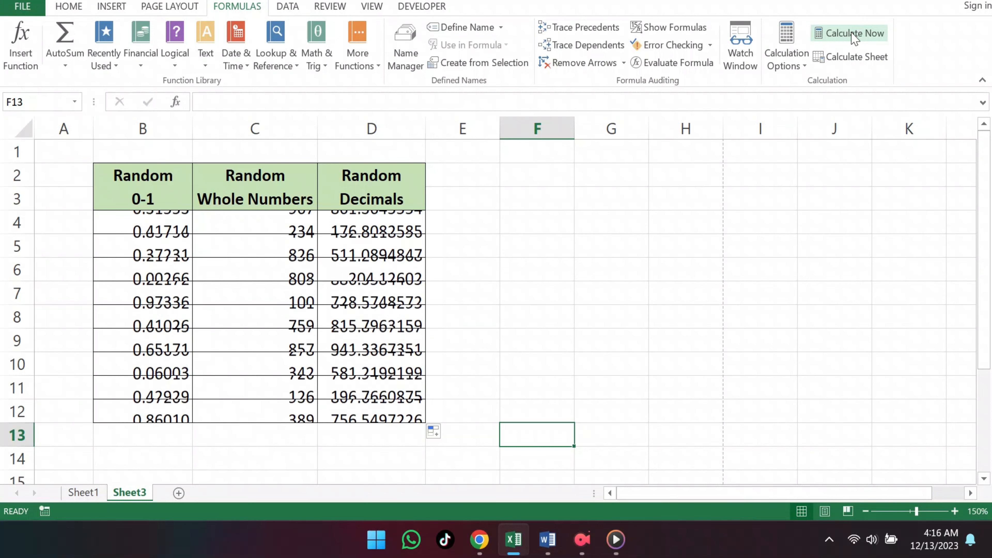
pyautogui.click(853, 34)
pyautogui.click(853, 34)
pyautogui.click(853, 34)
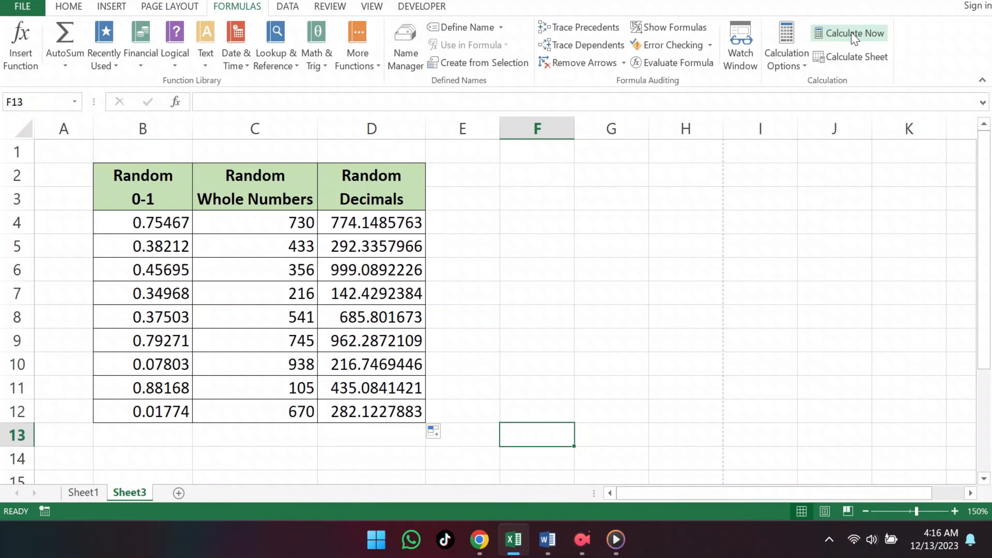
pyautogui.click(853, 34)
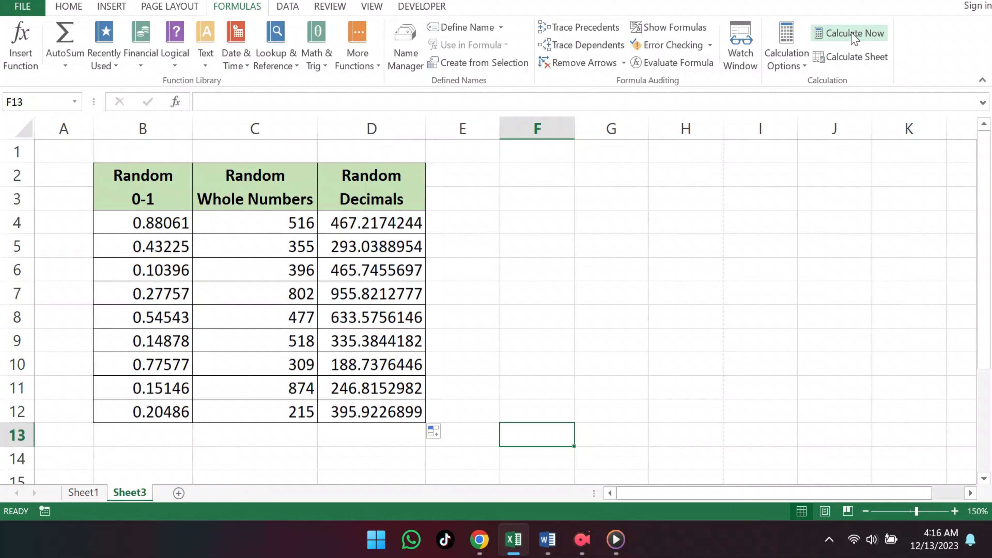
pyautogui.click(853, 34)
pyautogui.click(754, 554)
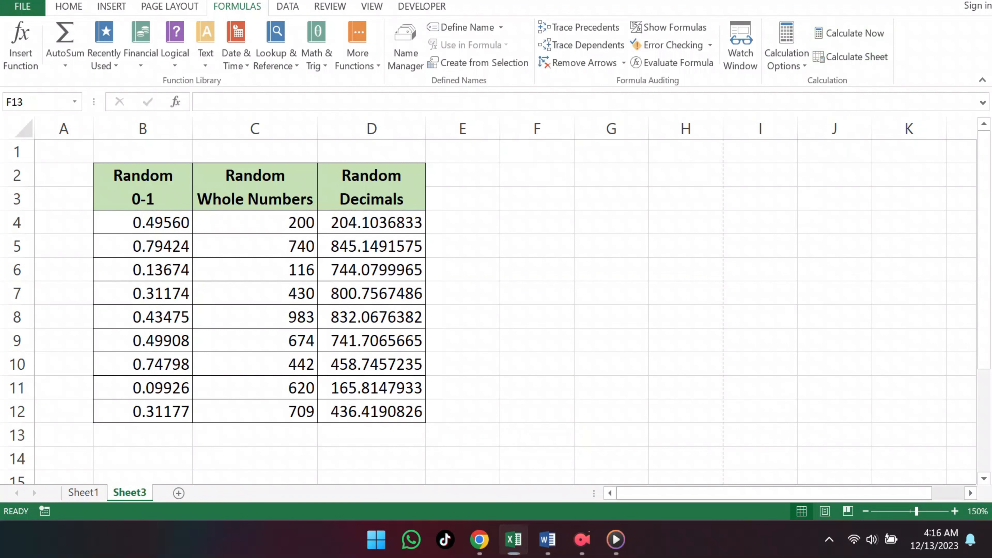